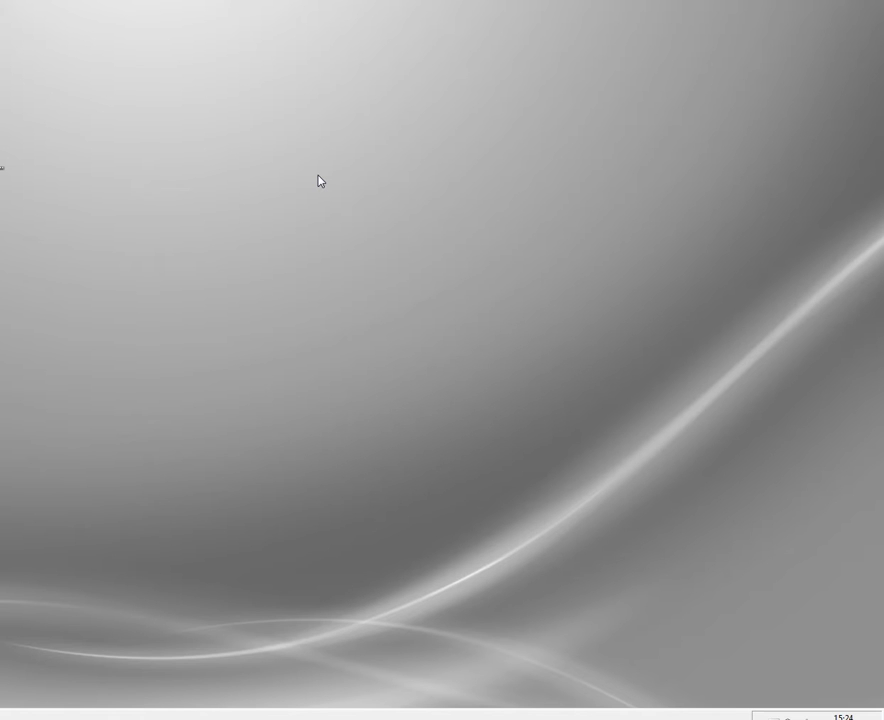
- Display netflix-error.0.jpg, the Netflix error asking to turn off unblockers or proxies, in Photo Viewer
left_click(263, 158)
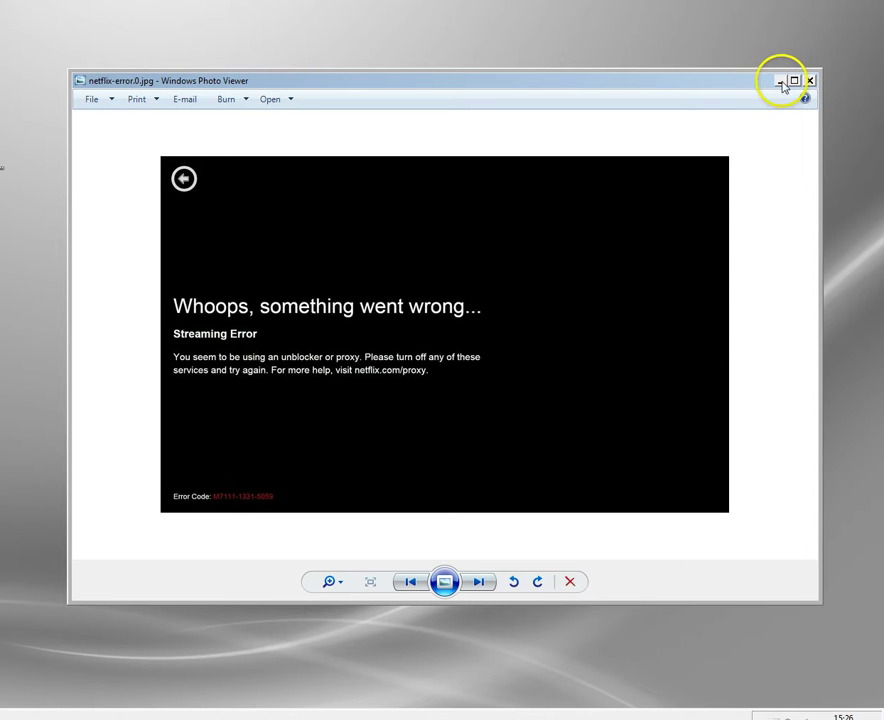
- Close the error image and open Identity Cloaker from the tray, showing its country and switching-interval lists
left_click(655, 714)
left_click(762, 715)
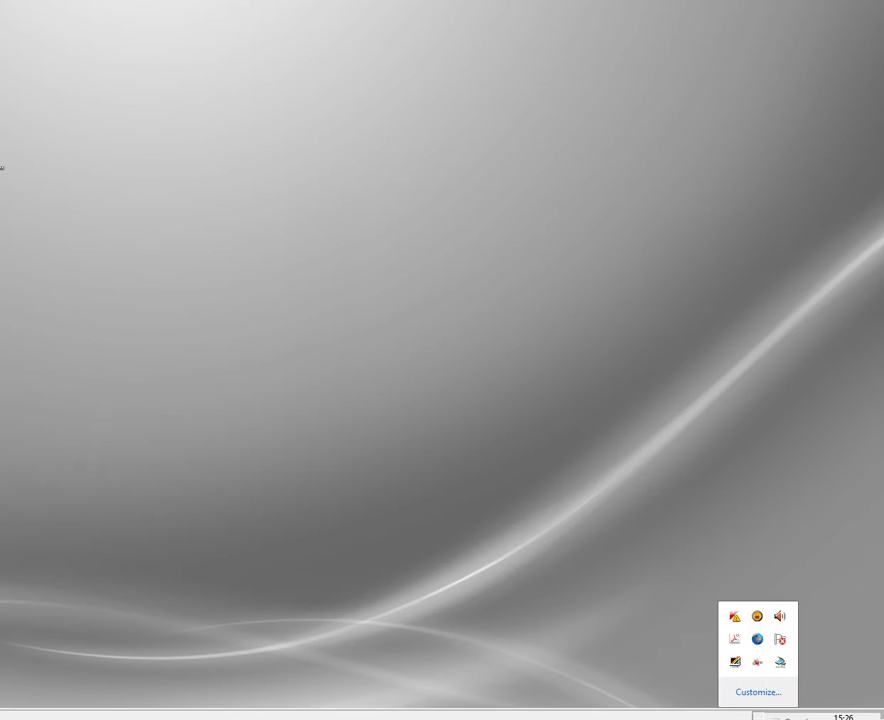
double_click(758, 618)
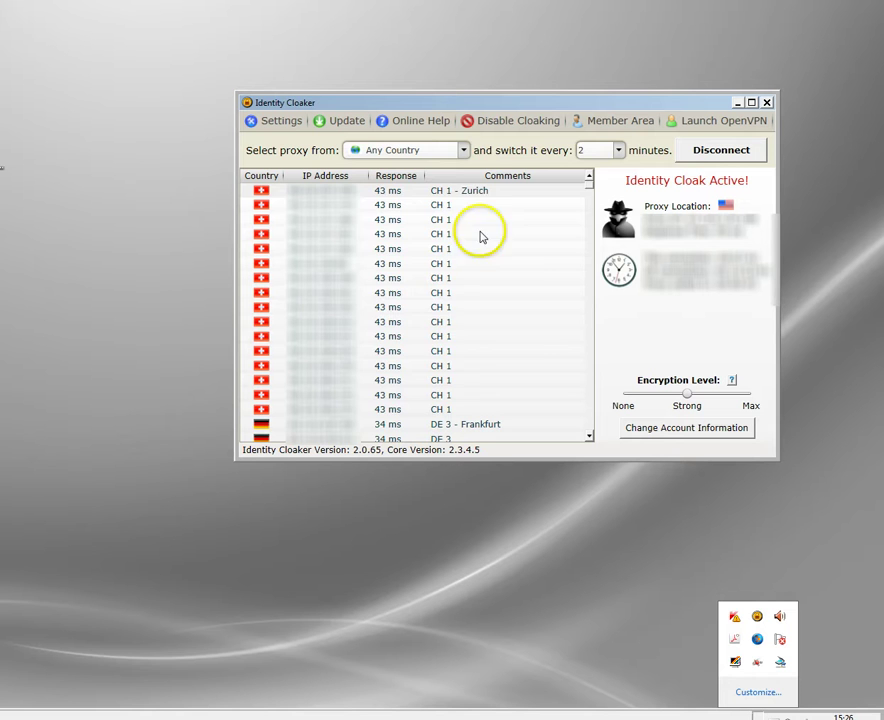
left_click(464, 151)
left_click(464, 151)
left_click(617, 151)
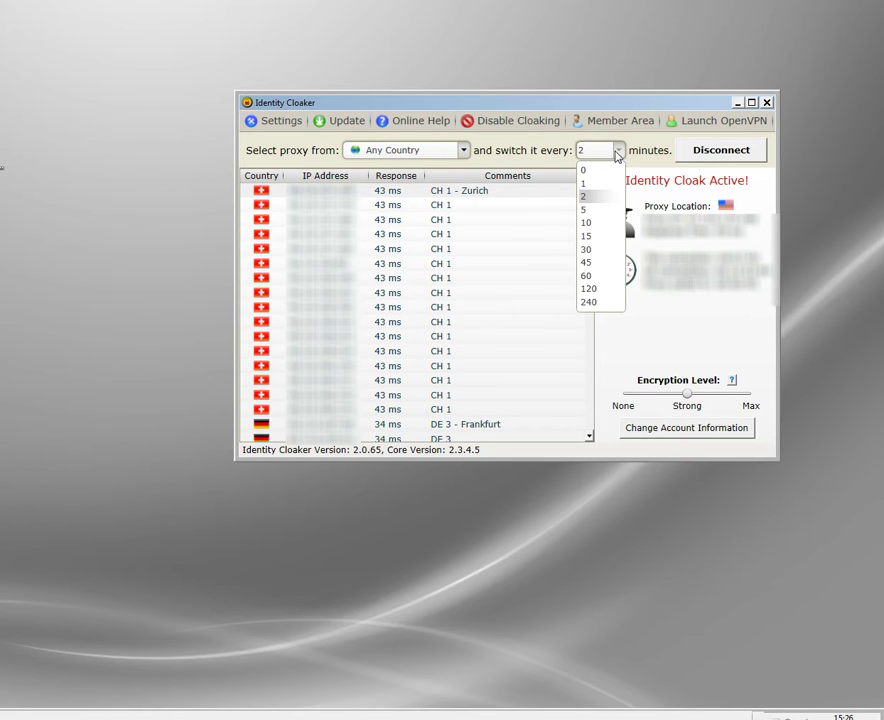
- Set 'switch it every' to 0 minutes and connect through the US 5 server
left_click(589, 171)
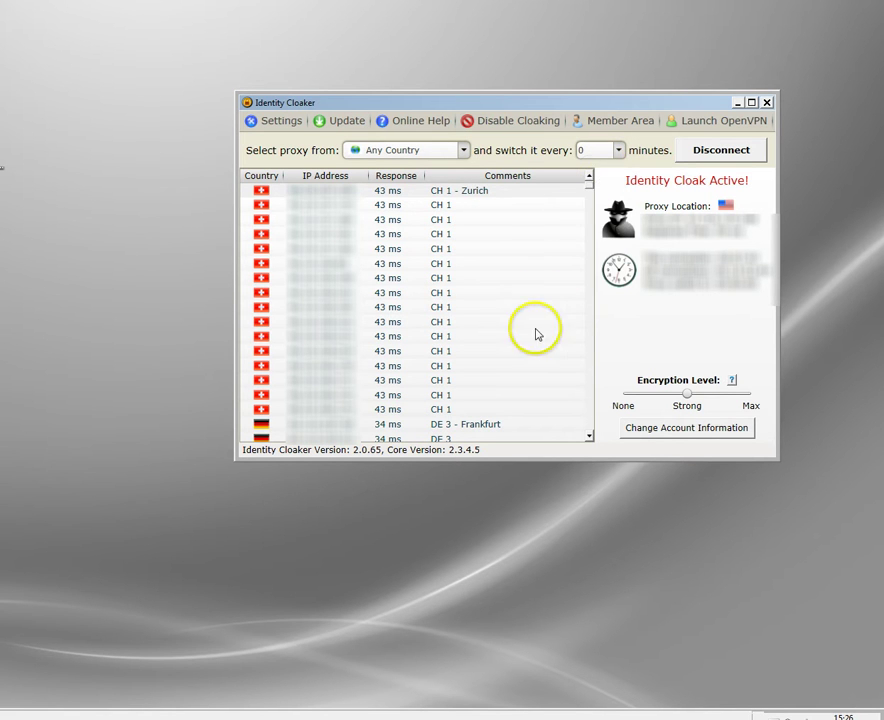
left_click_drag(588, 195, 589, 396)
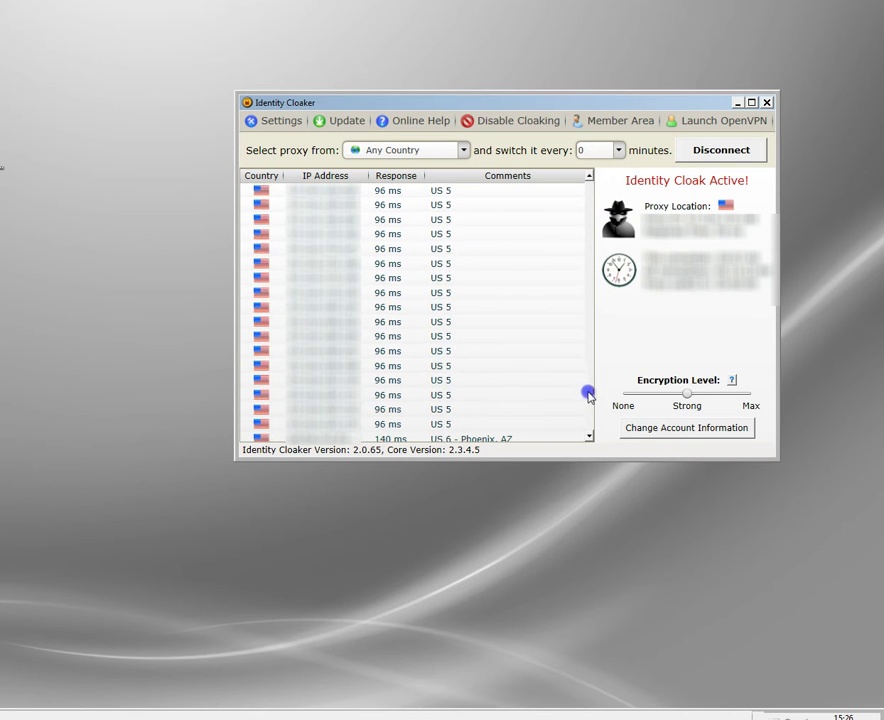
double_click(322, 248)
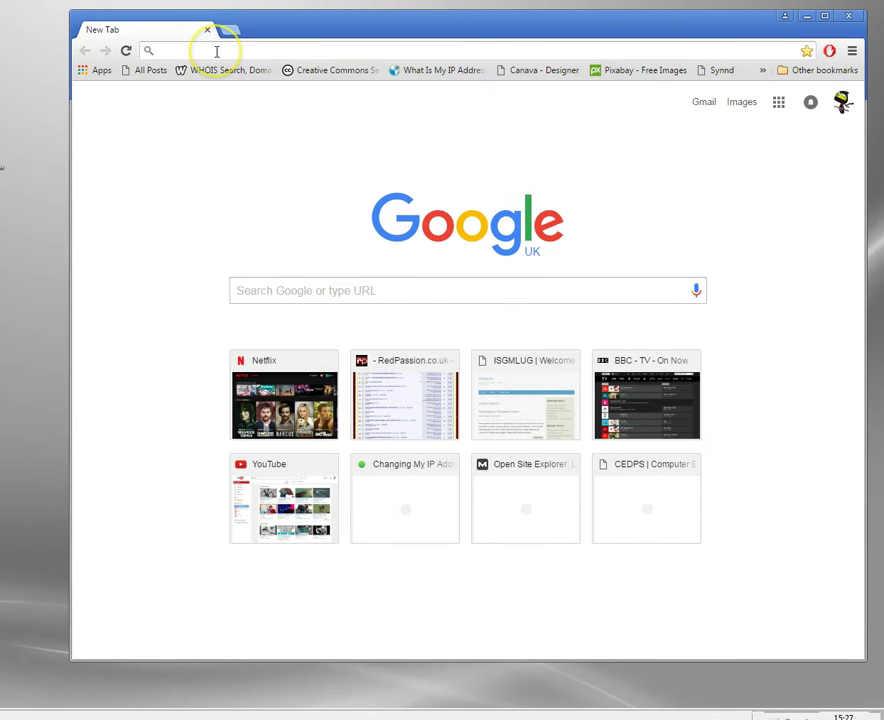
- Load Netflix from Chrome's new tab and enter the first, teal profile
left_click(288, 422)
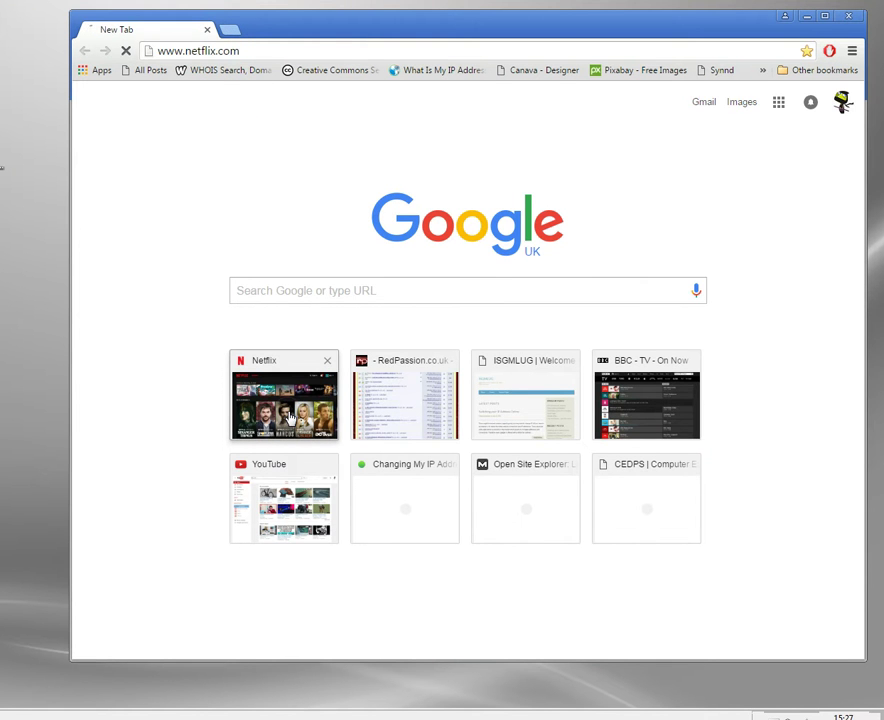
left_click(305, 416)
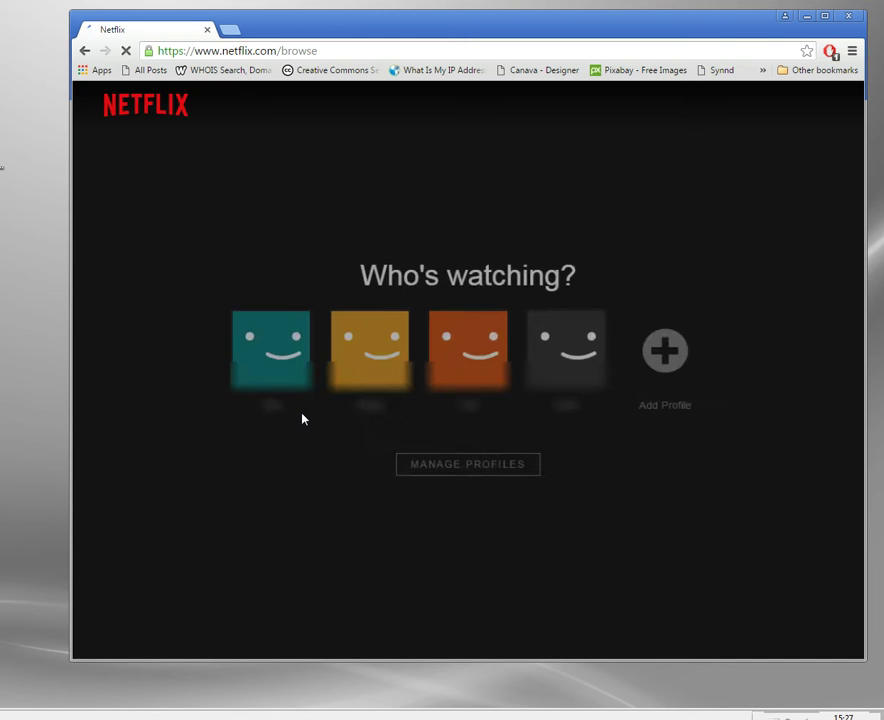
left_click(295, 370)
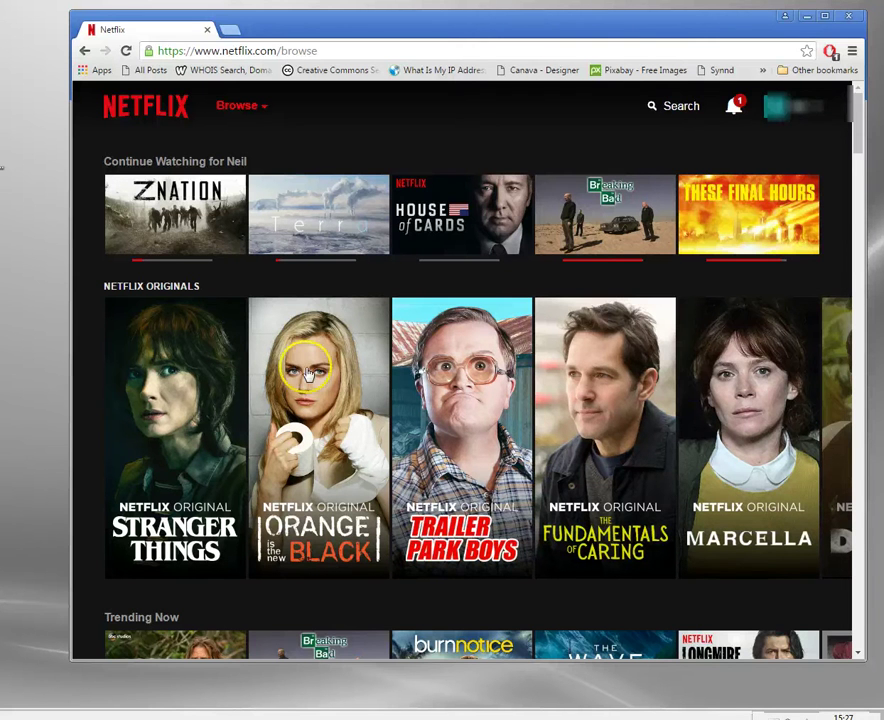
- Scroll to the Trending Now row and start Lost Season 1 Episode 1, Pilot: Part 1
scroll(499, 284, "down", 4)
scroll(499, 277, "down", 20)
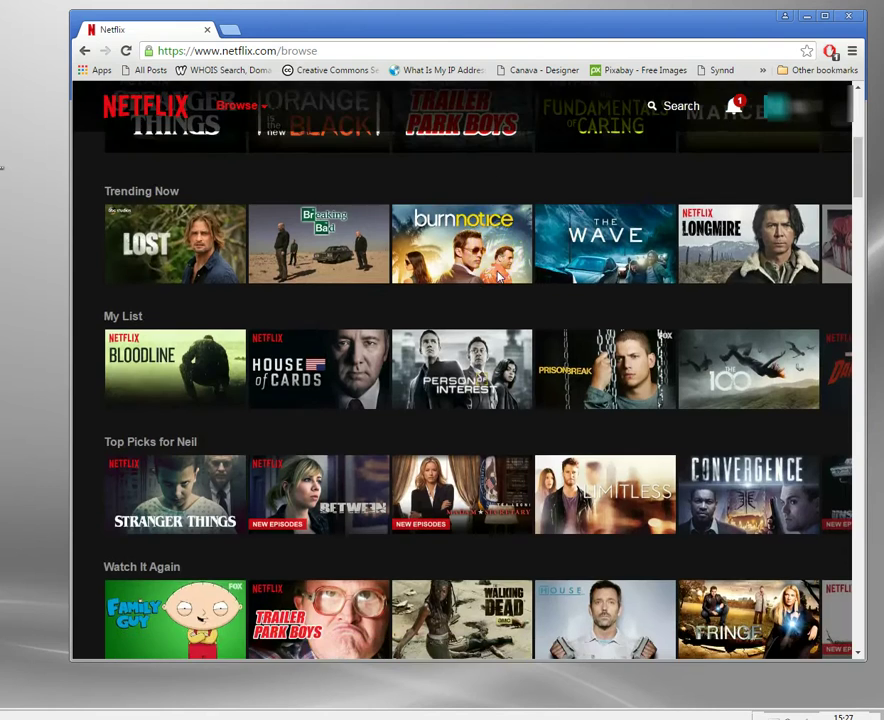
scroll(499, 280, "down", 10)
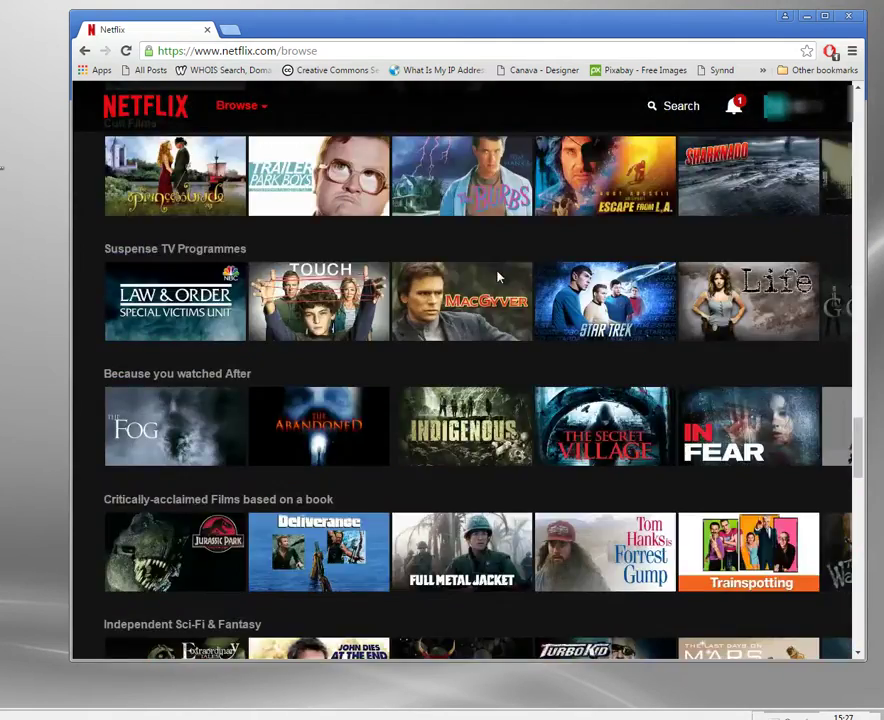
scroll(499, 284, "up", 6)
scroll(499, 284, "up", 15)
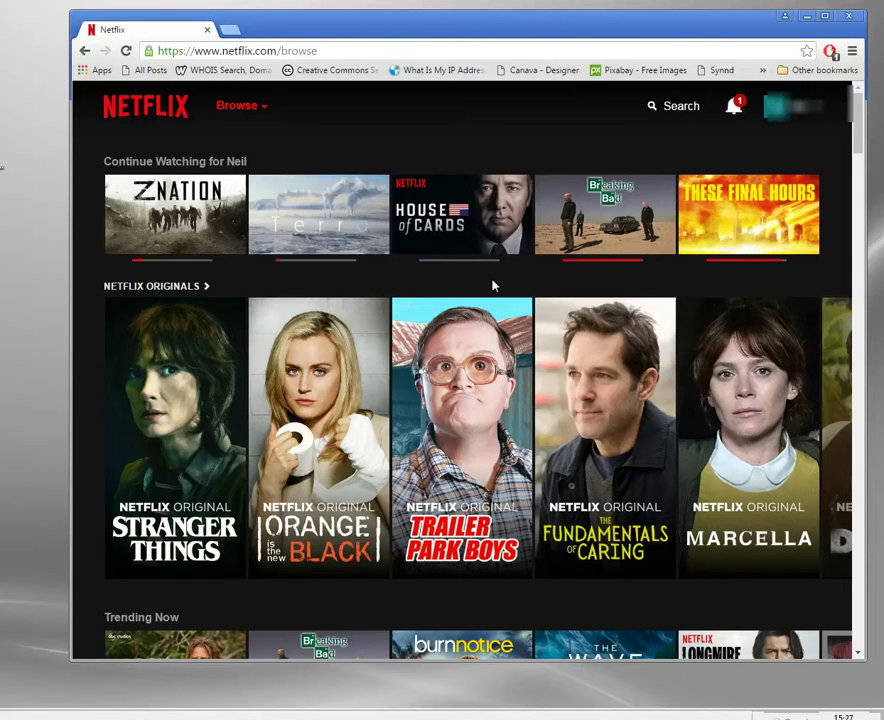
scroll(490, 295, "down", 3)
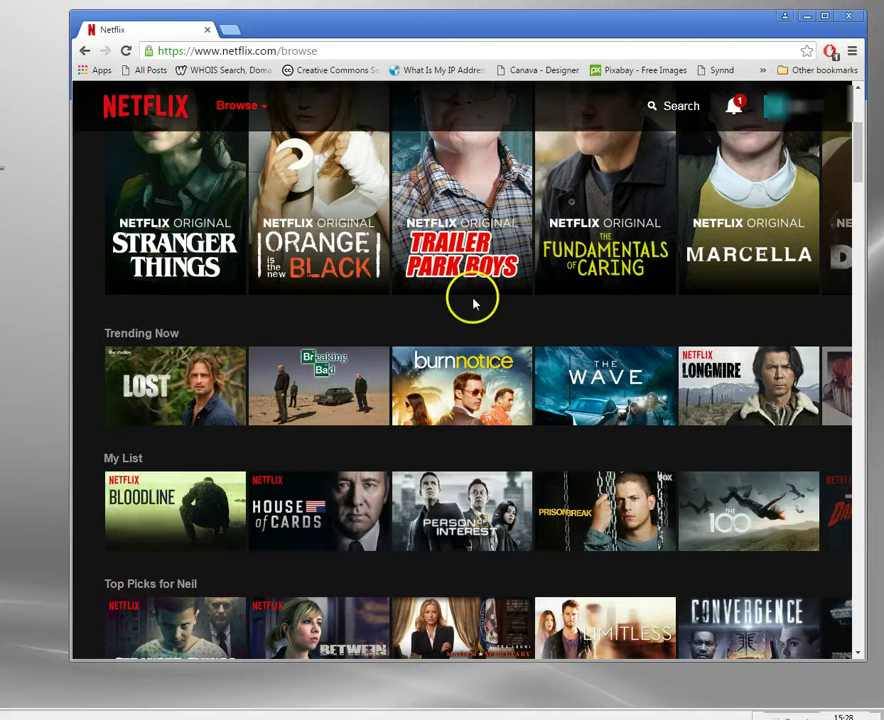
mouse_move(130, 390)
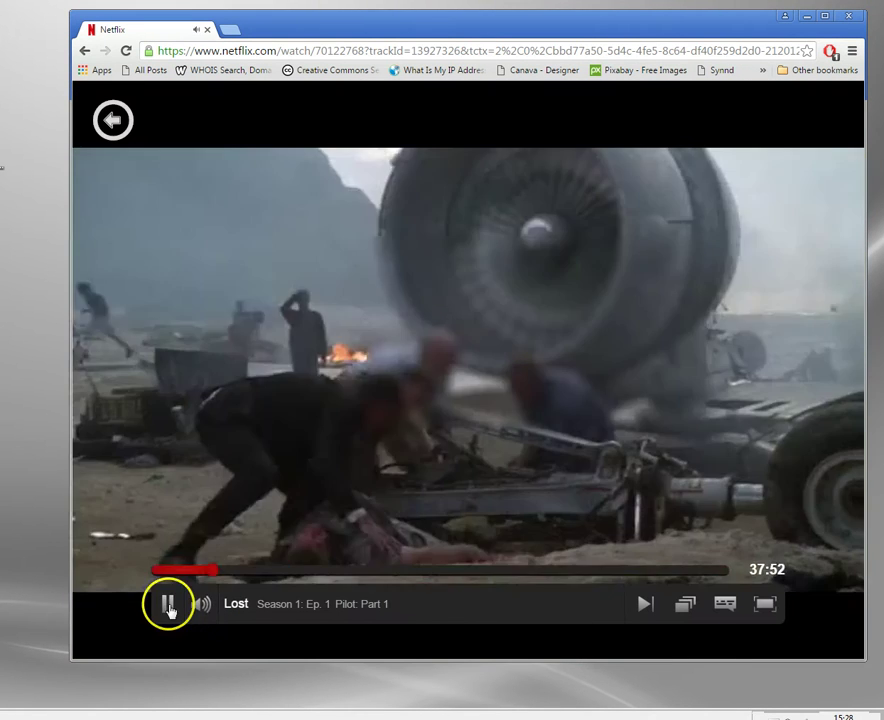
- Pause the Lost pilot episode and go back to the Netflix browse page
left_click(167, 604)
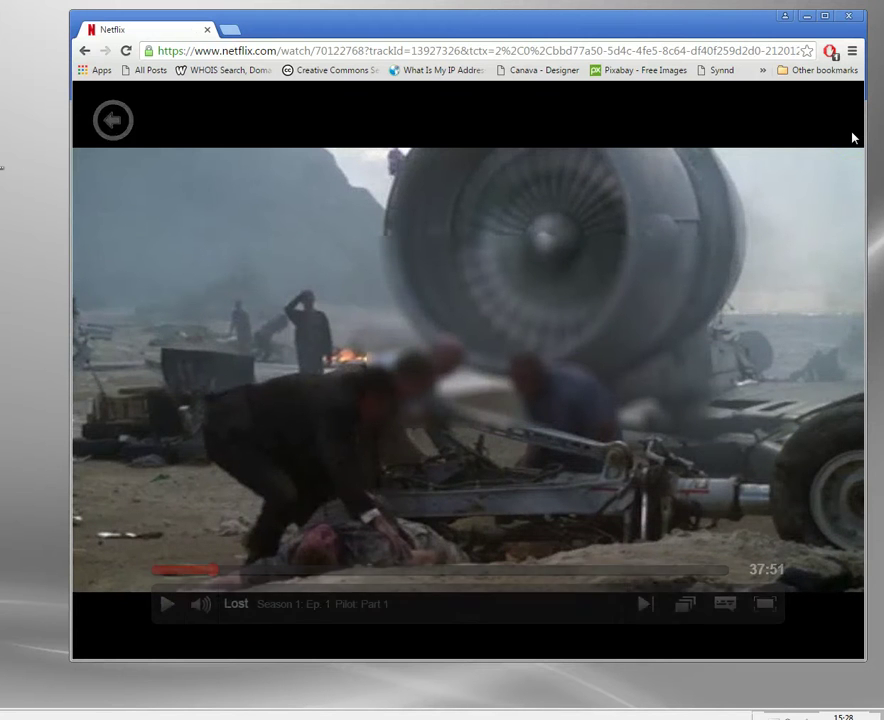
left_click(838, 132)
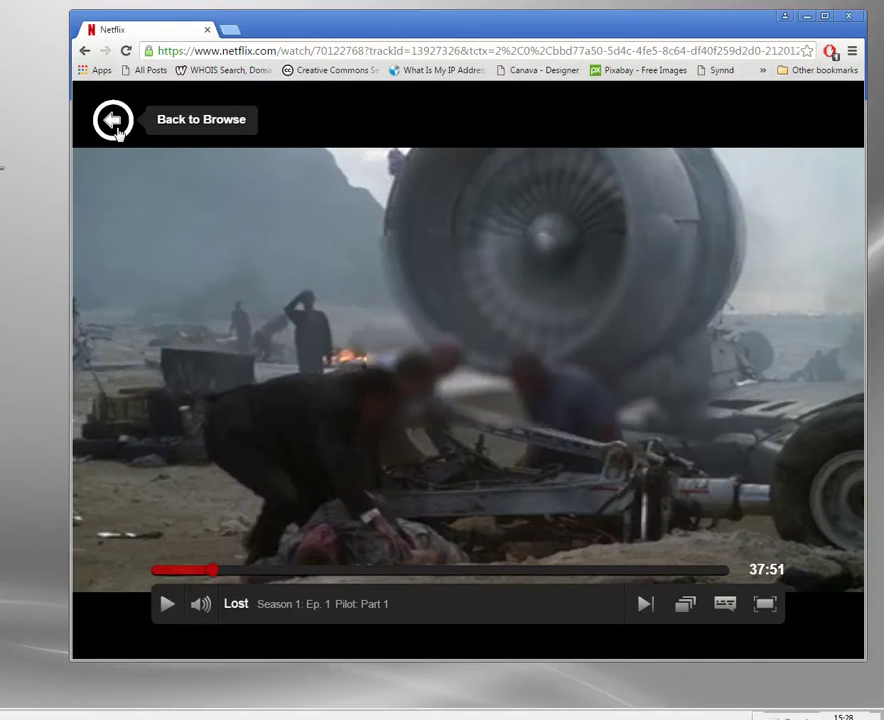
left_click(119, 130)
left_click(119, 121)
- Shrink the Chrome window showing Netflix so the grey Windows desktop is exposed
left_click(850, 18)
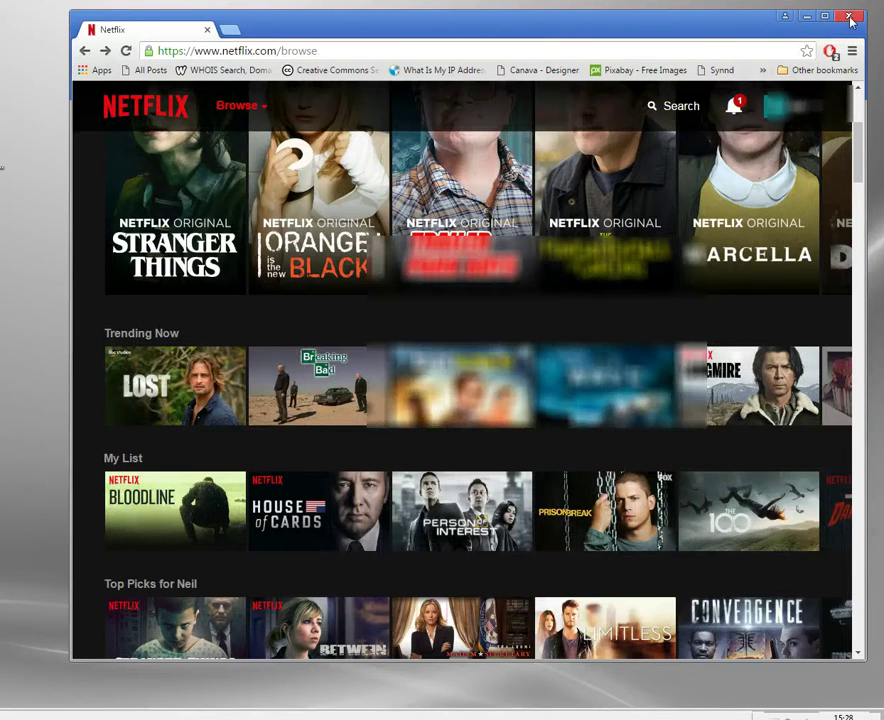
left_click(850, 18)
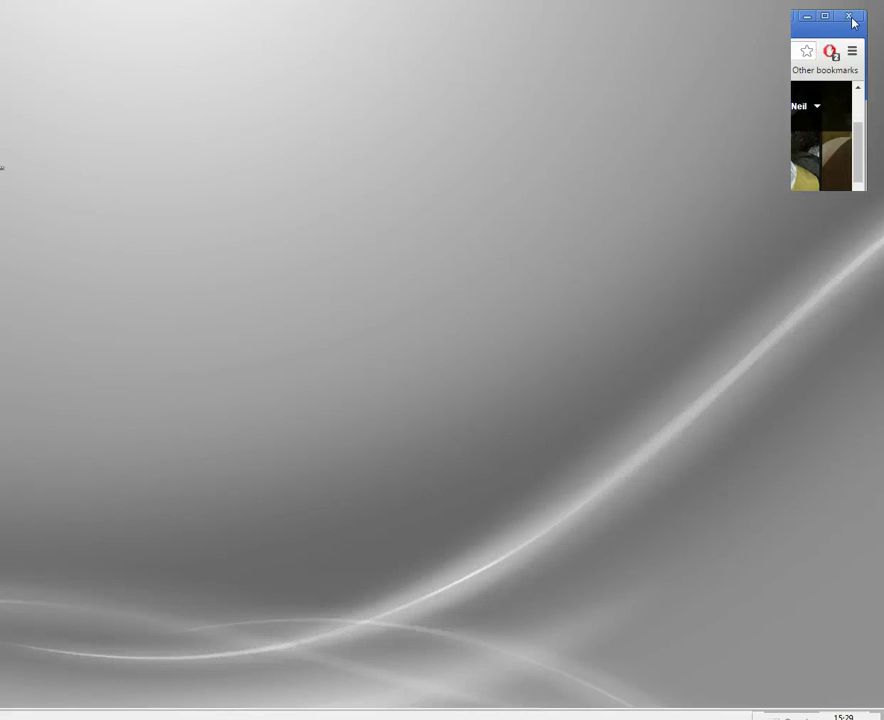
left_click(831, 18)
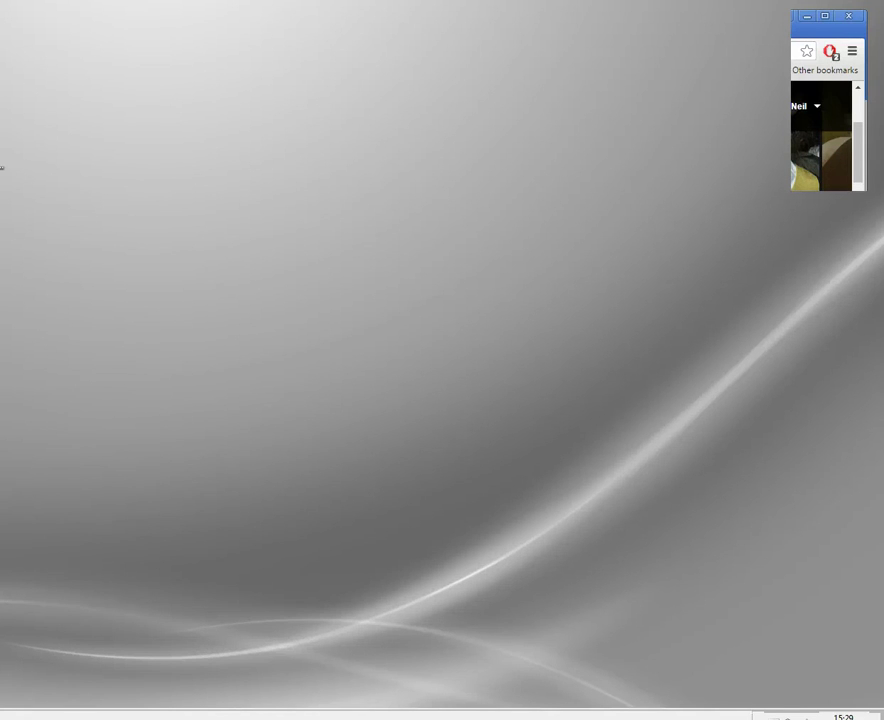